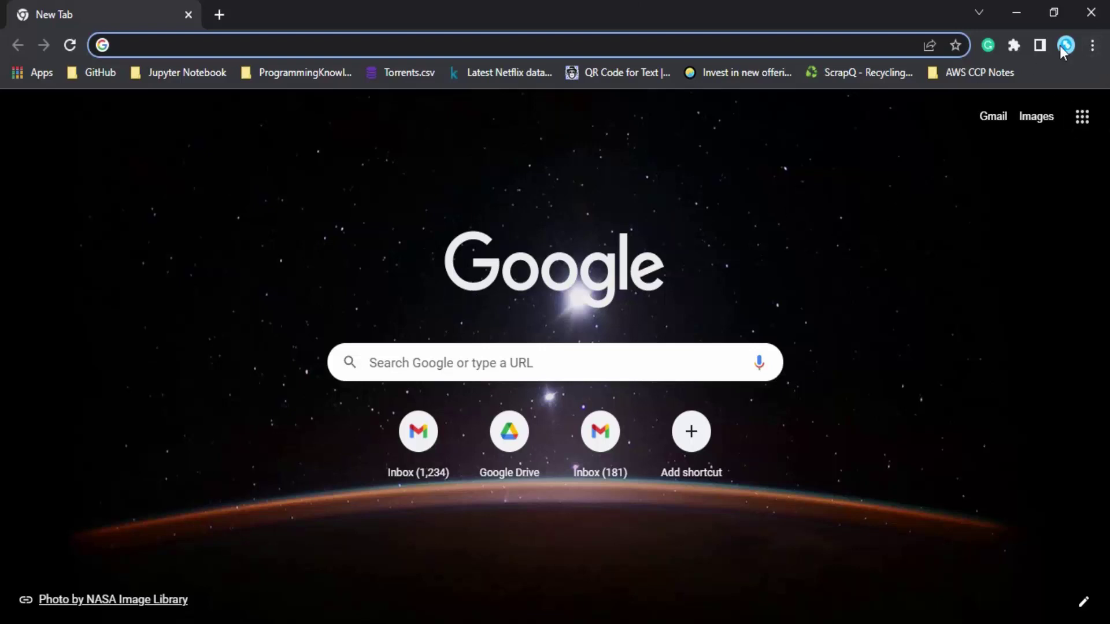
# Go to Chrome Settings, expand Advanced, and show the System section
pyautogui.click(1092, 45)
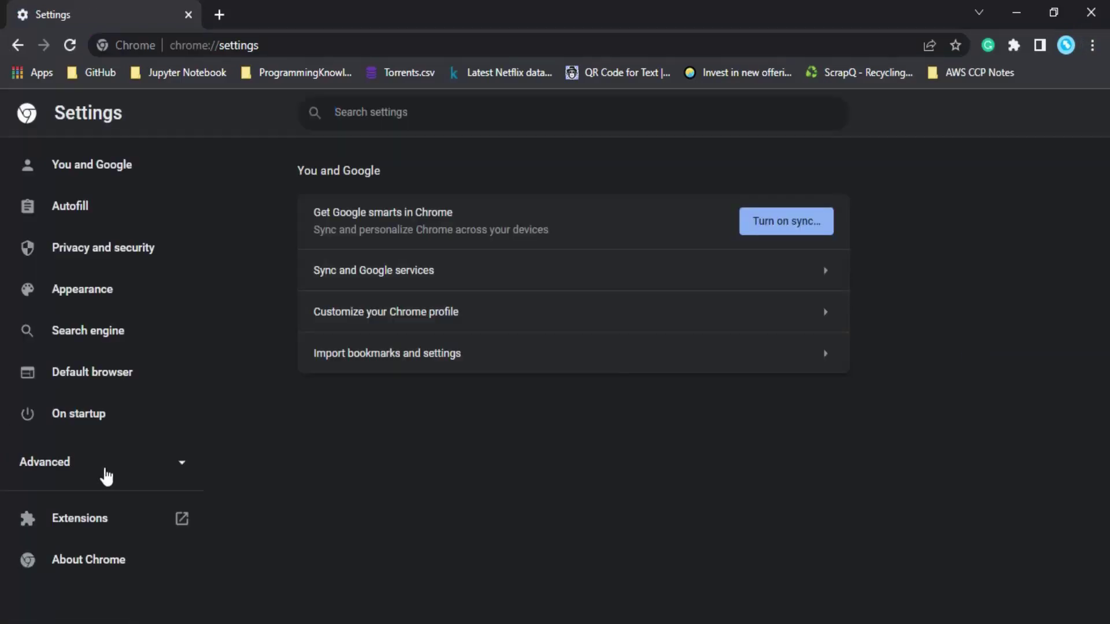
pyautogui.click(51, 472)
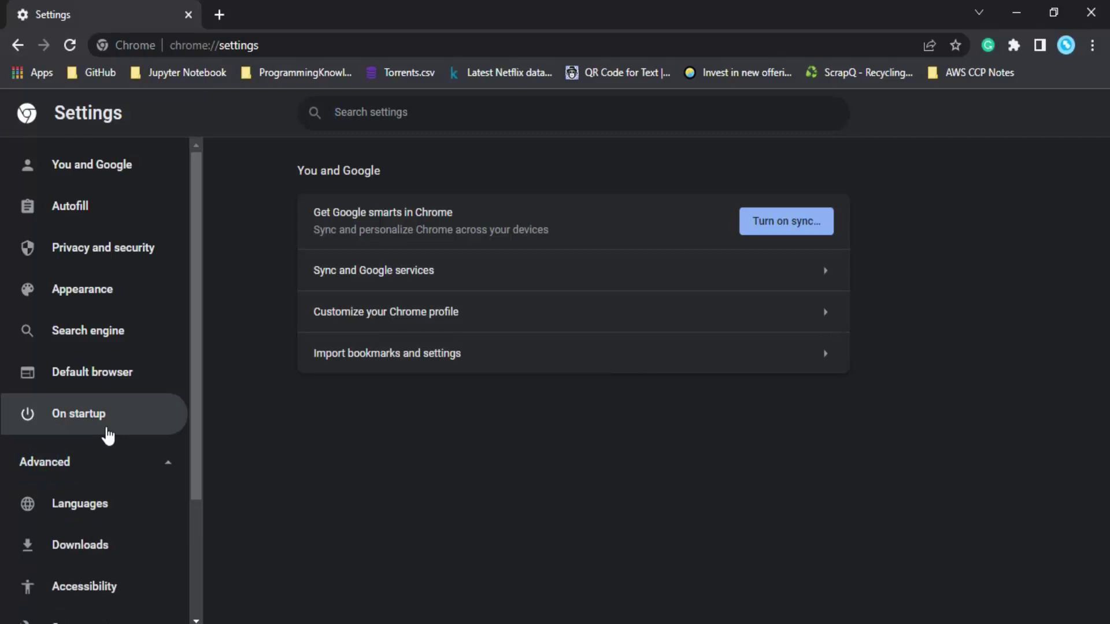
pyautogui.scroll(-2, 104, 460)
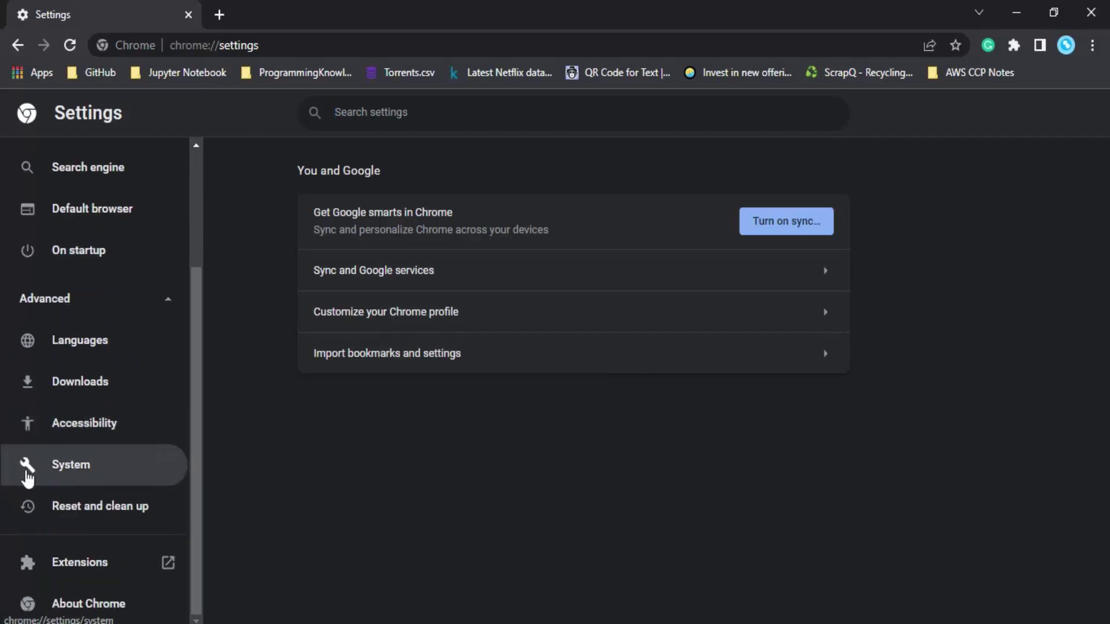
pyautogui.click(74, 467)
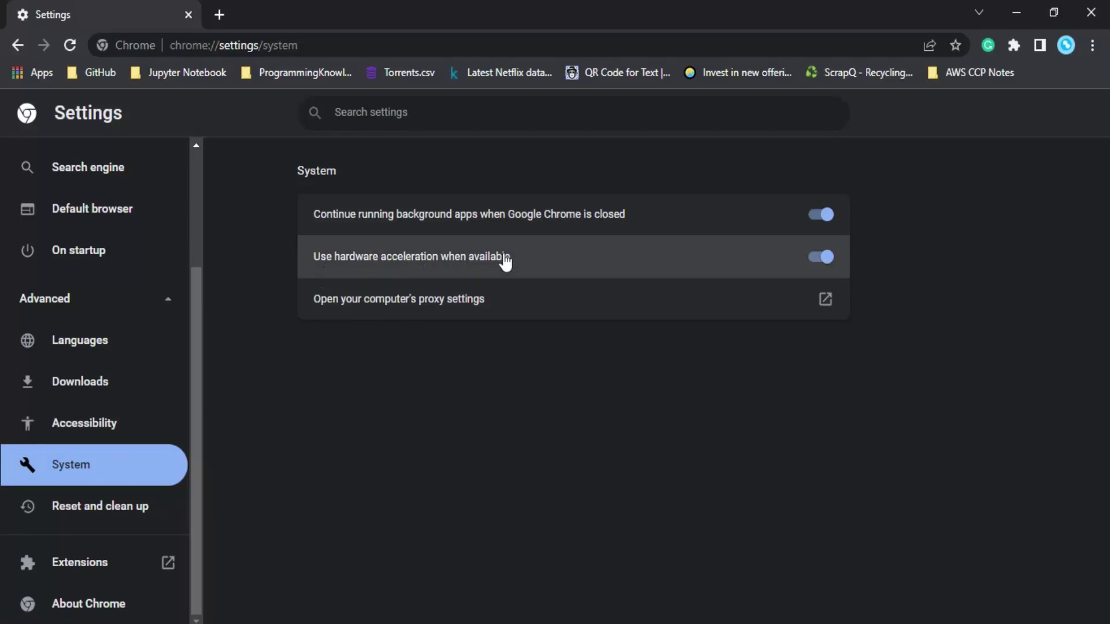
# Turn the 'Use hardware acceleration when available' setting off
pyautogui.click(829, 269)
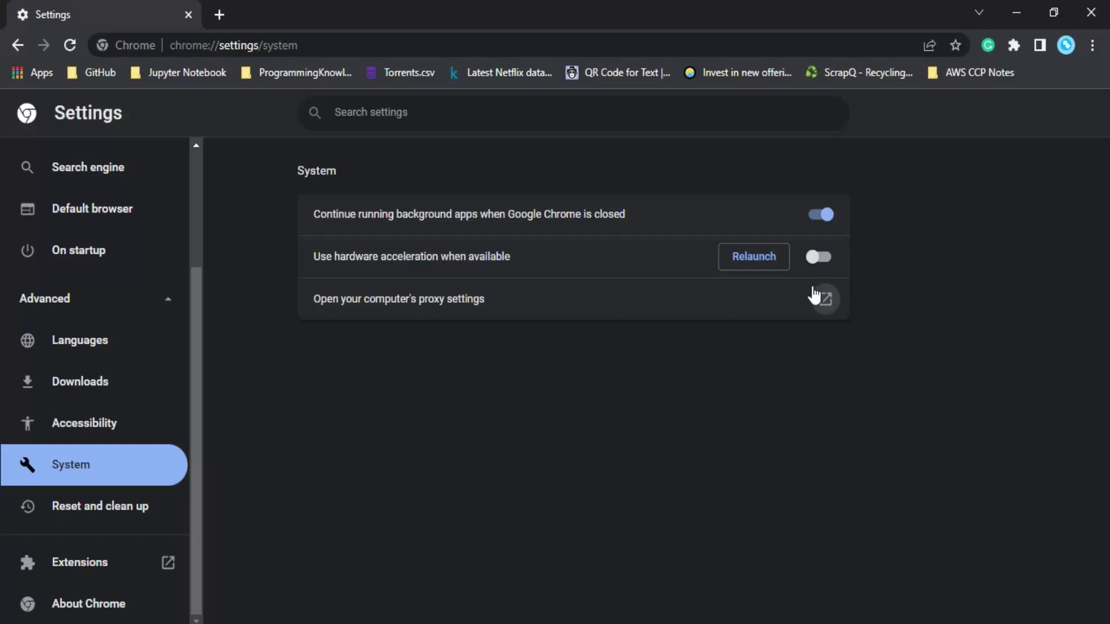
# Launch Run via Windows search, centre it, and check the %LOCALAPPDATA%\Google\Chrome\ path
pyautogui.press('super')
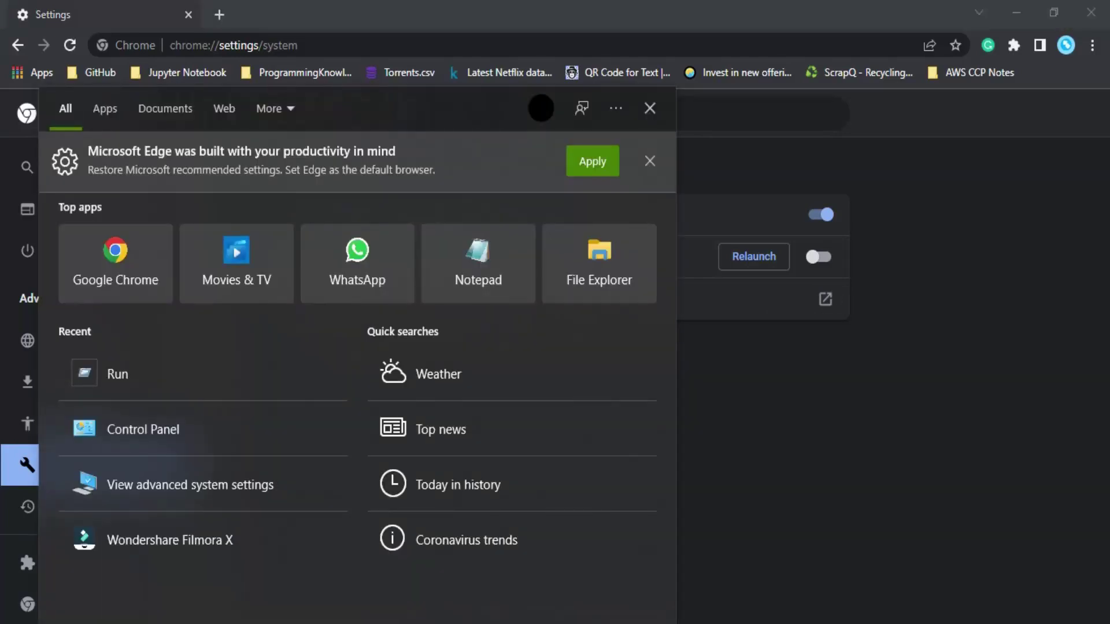
pyautogui.write('run')
pyautogui.press('Return')
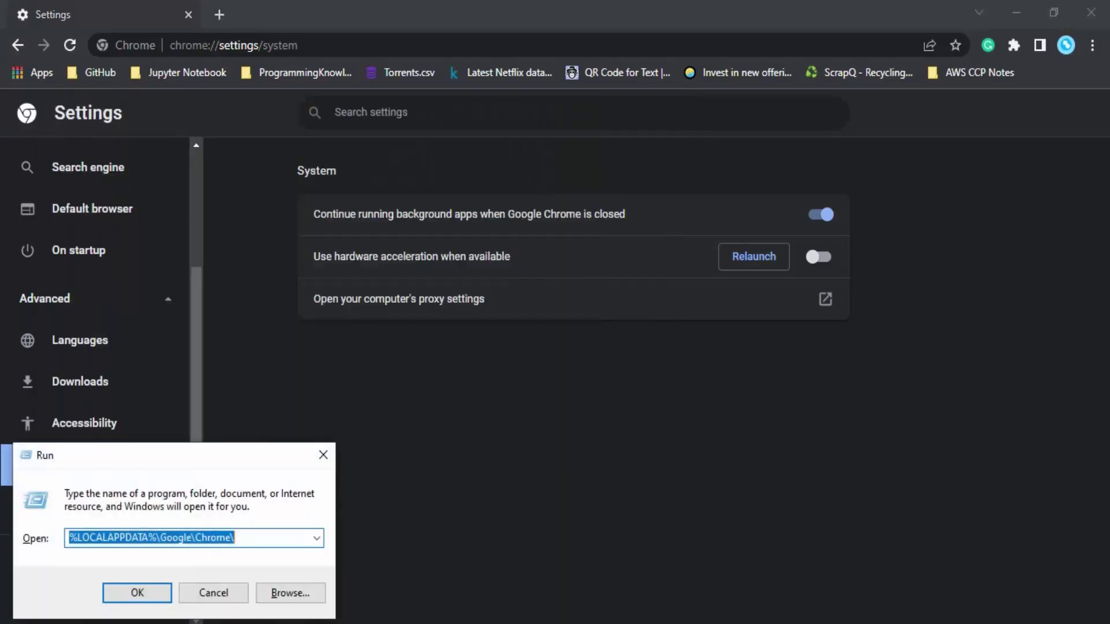
pyautogui.moveTo(147, 463); pyautogui.dragTo(432, 243)
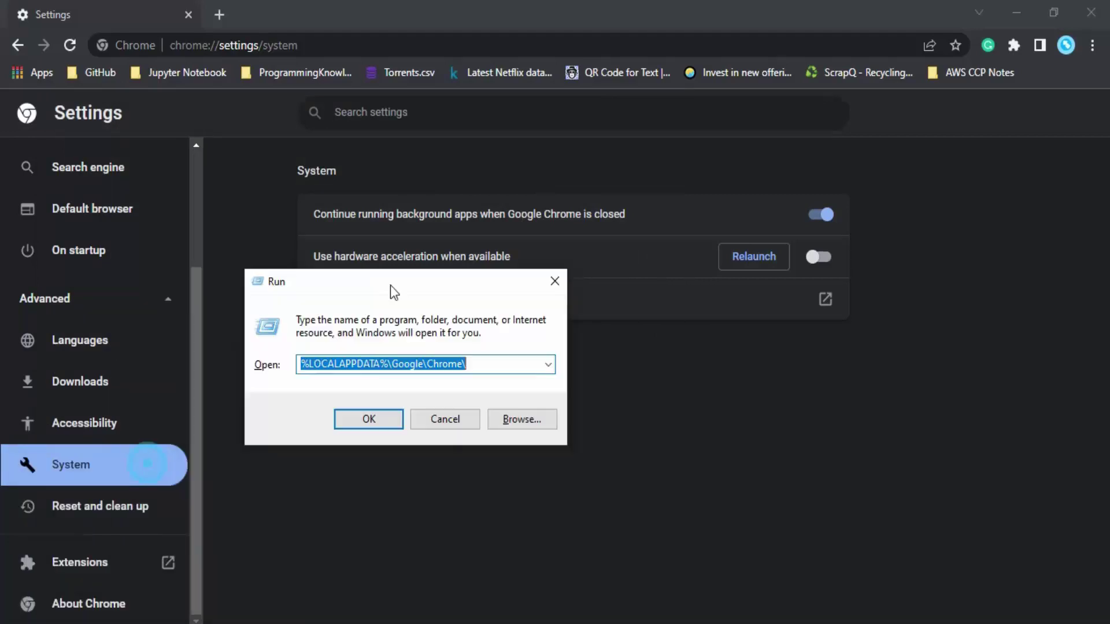
pyautogui.click(534, 316)
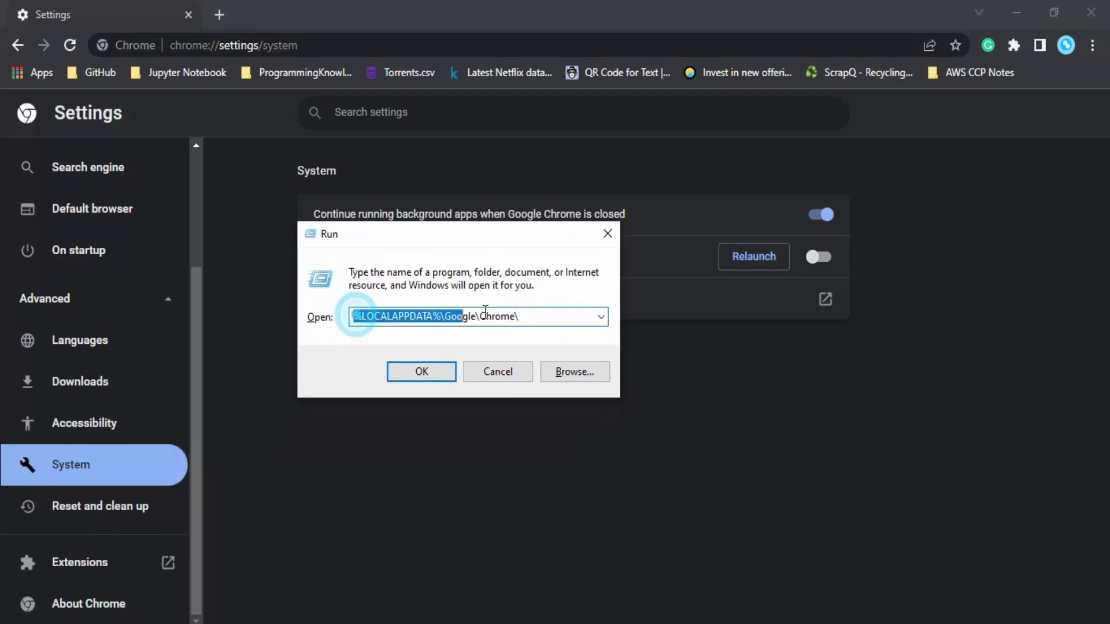
pyautogui.moveTo(357, 316); pyautogui.dragTo(533, 317)
pyautogui.click(532, 315)
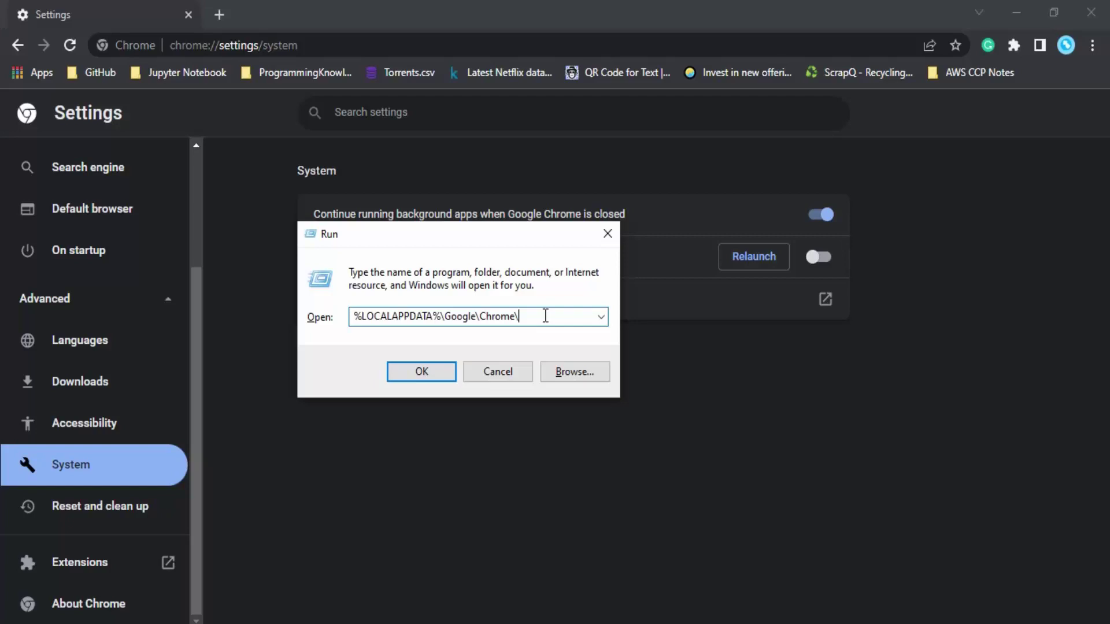
# Submit the Run path and select the User Data folder in File Explorer
pyautogui.click(402, 372)
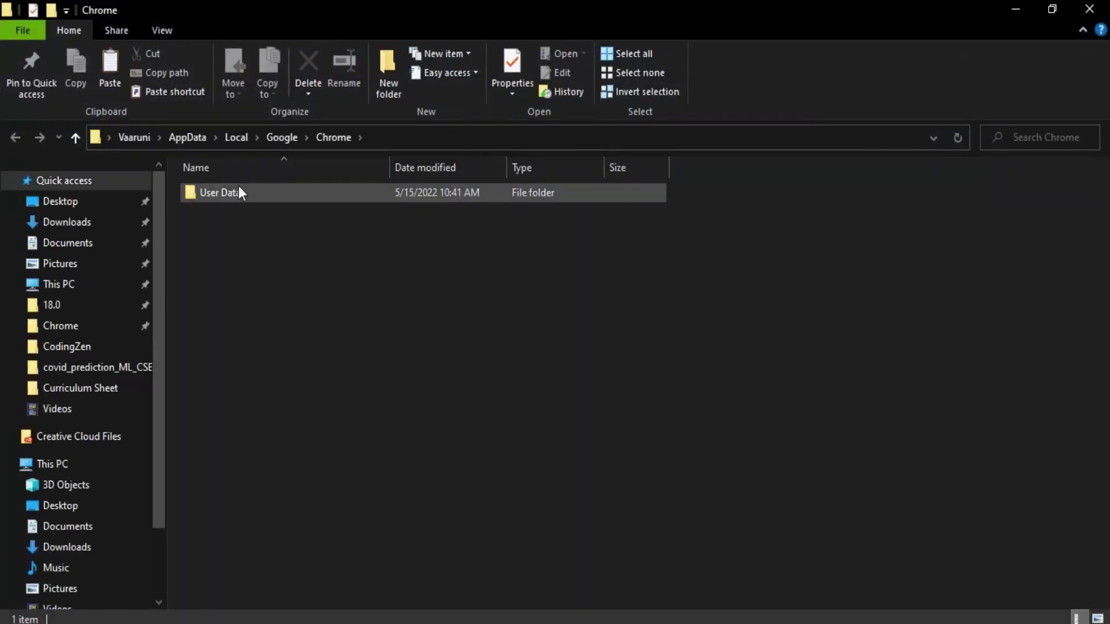
pyautogui.click(238, 192)
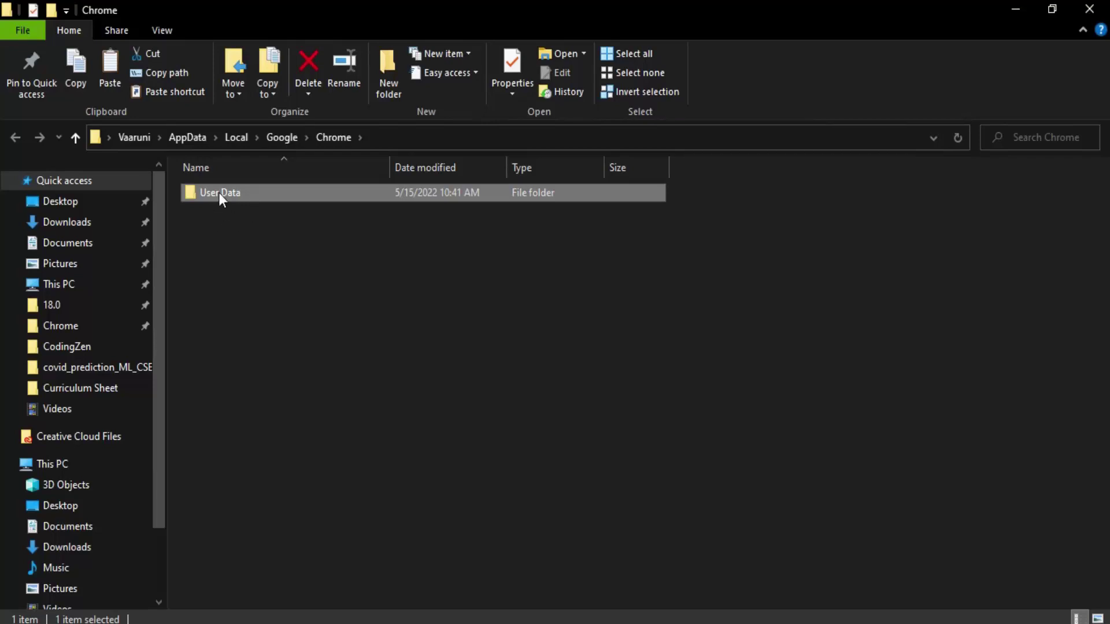